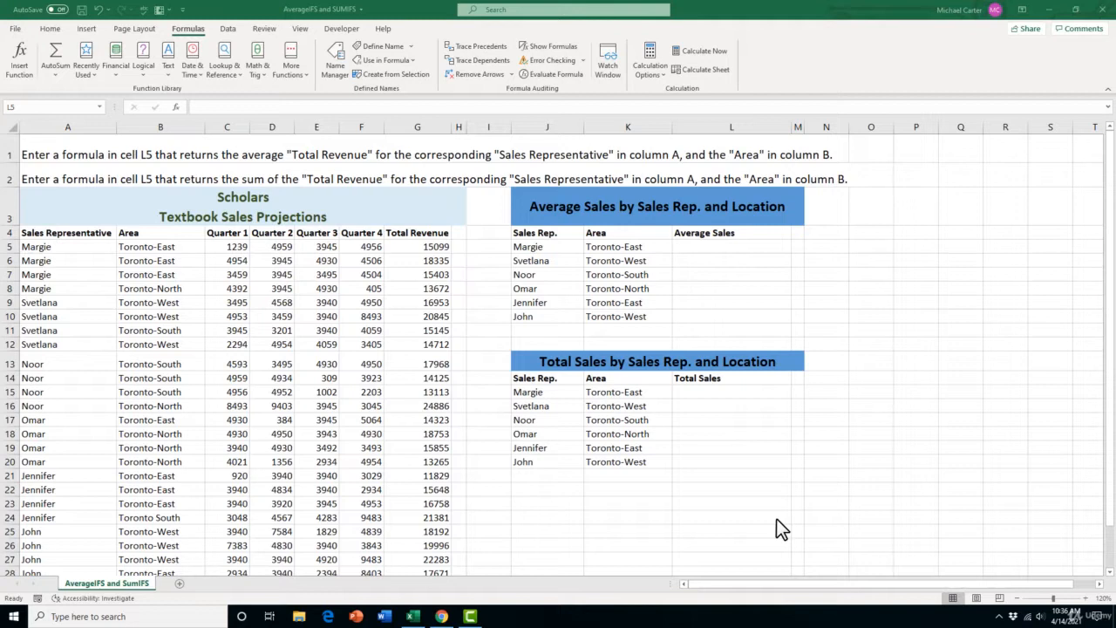
Step: Start an AVERAGEIFS formula in cell L5 with the Total_Revenue range G5:G32 as the average range
left_click(691, 249)
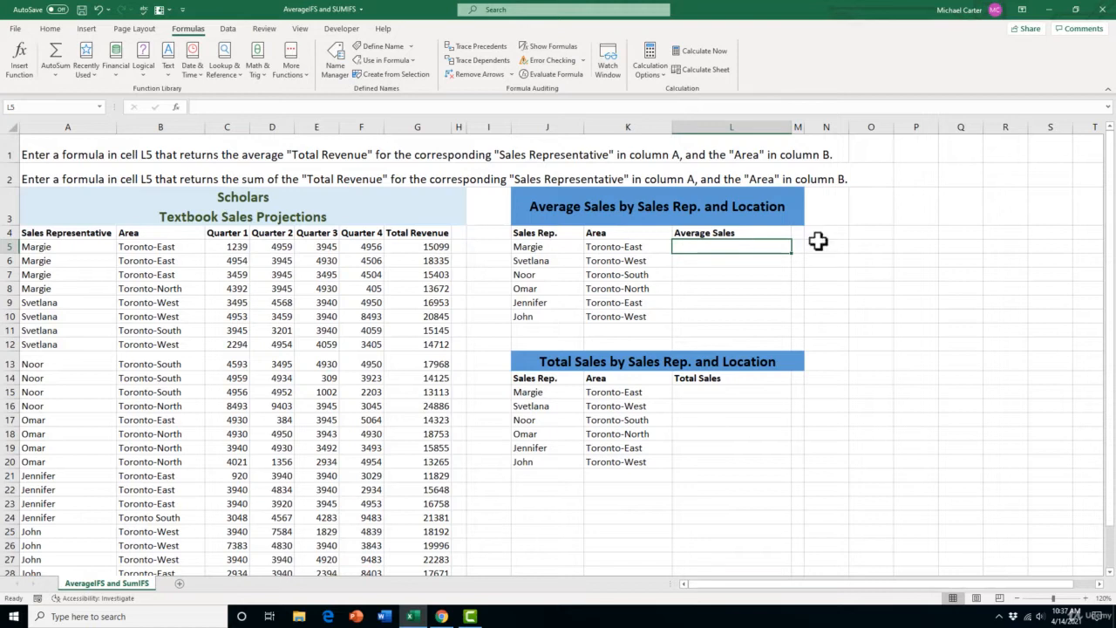
type("=")
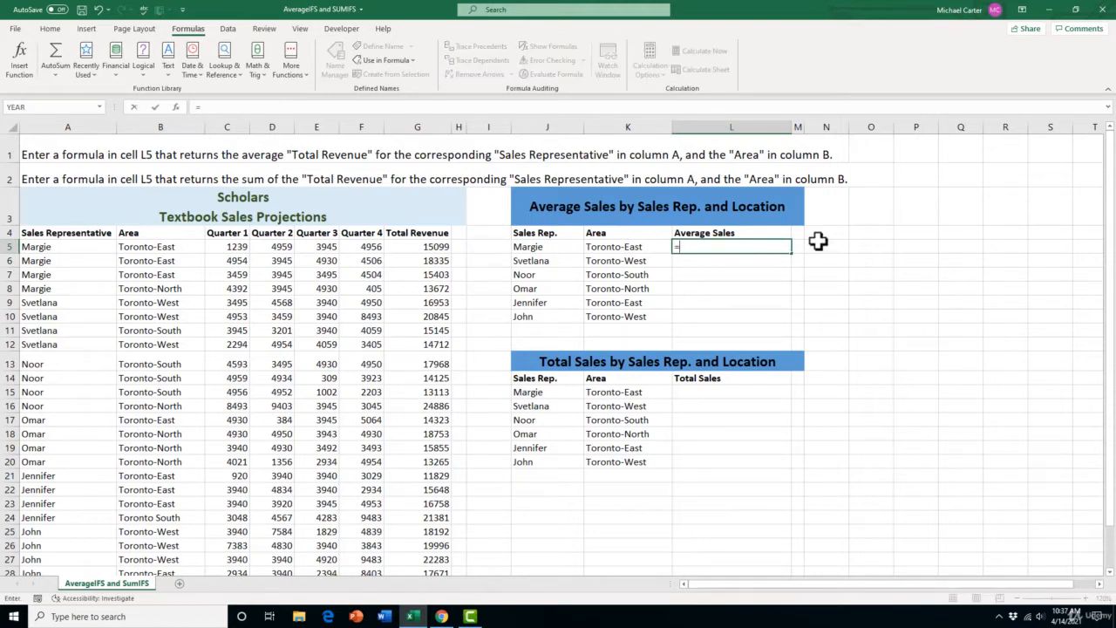
type("av")
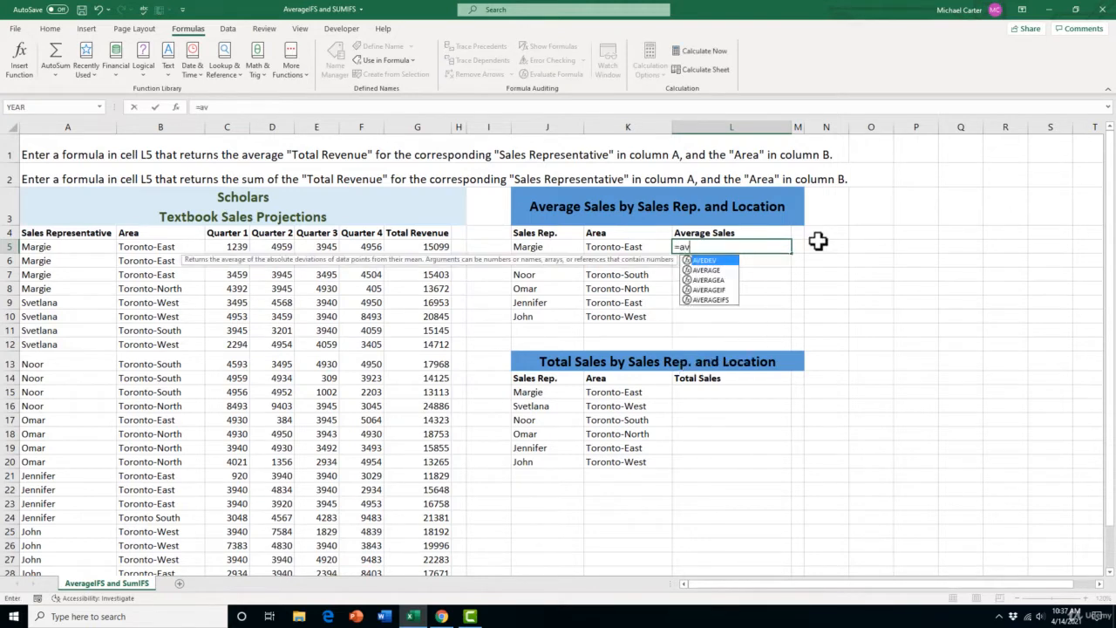
type("erage")
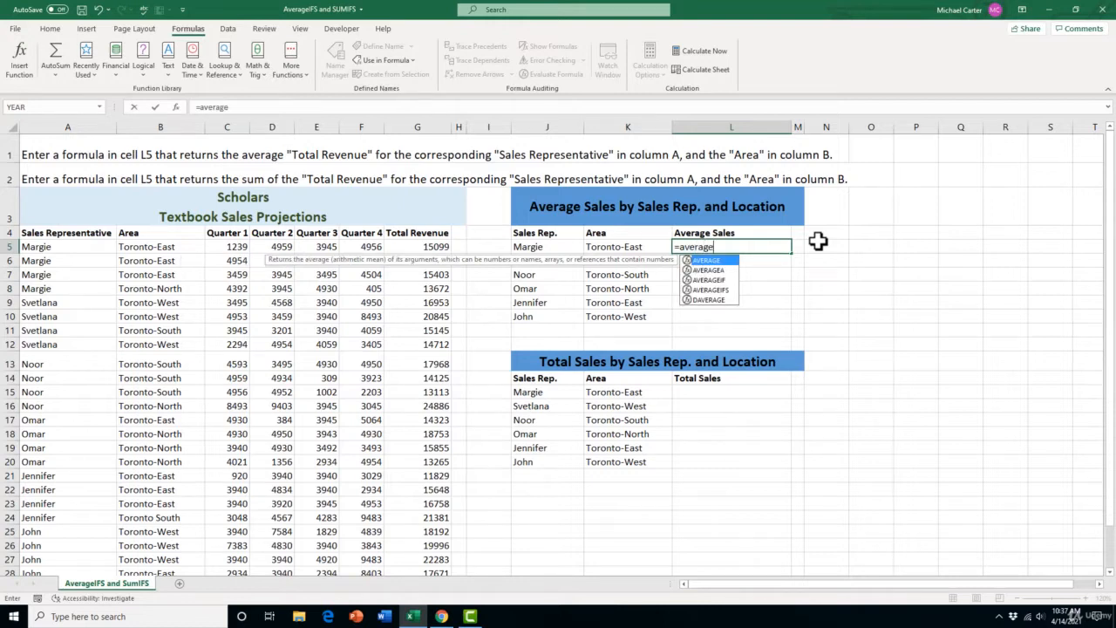
type("ifs")
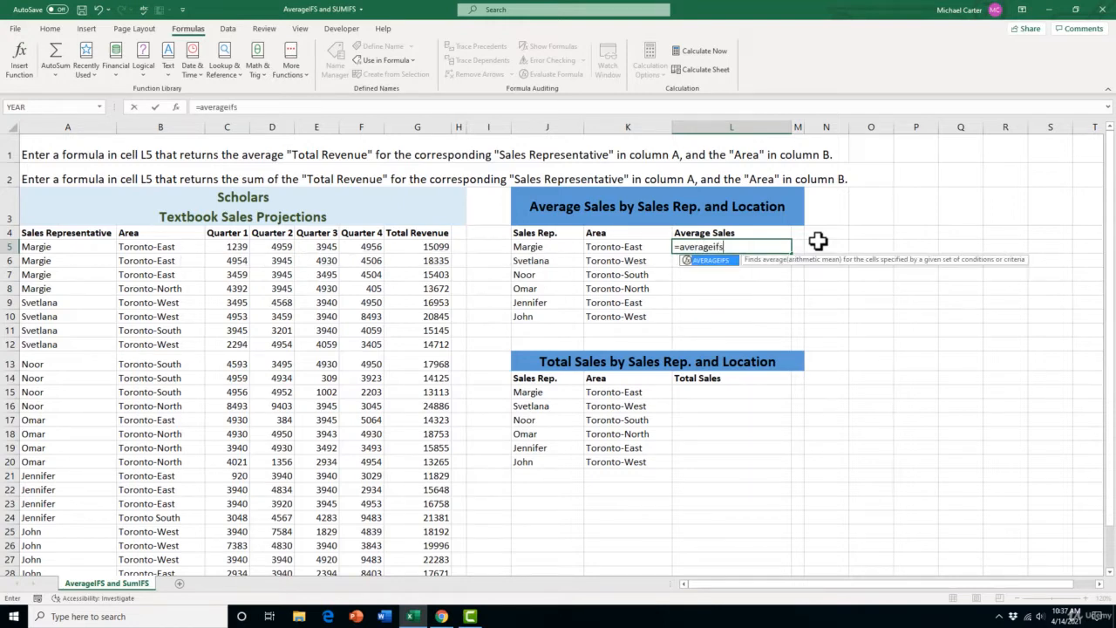
type("(")
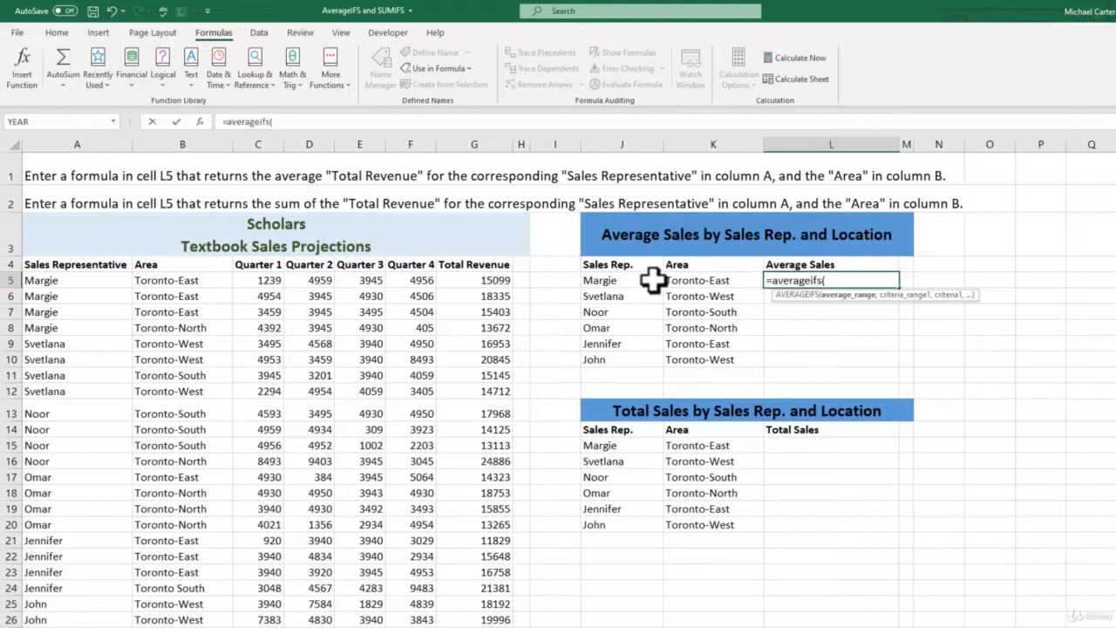
left_click_drag(487, 280, 489, 614)
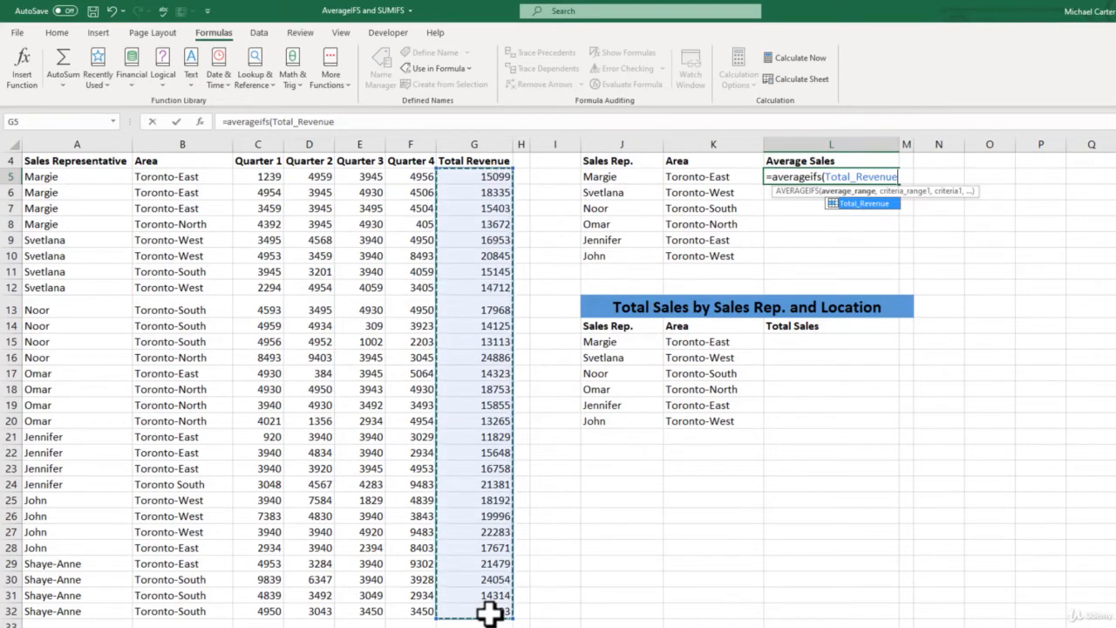
type(",")
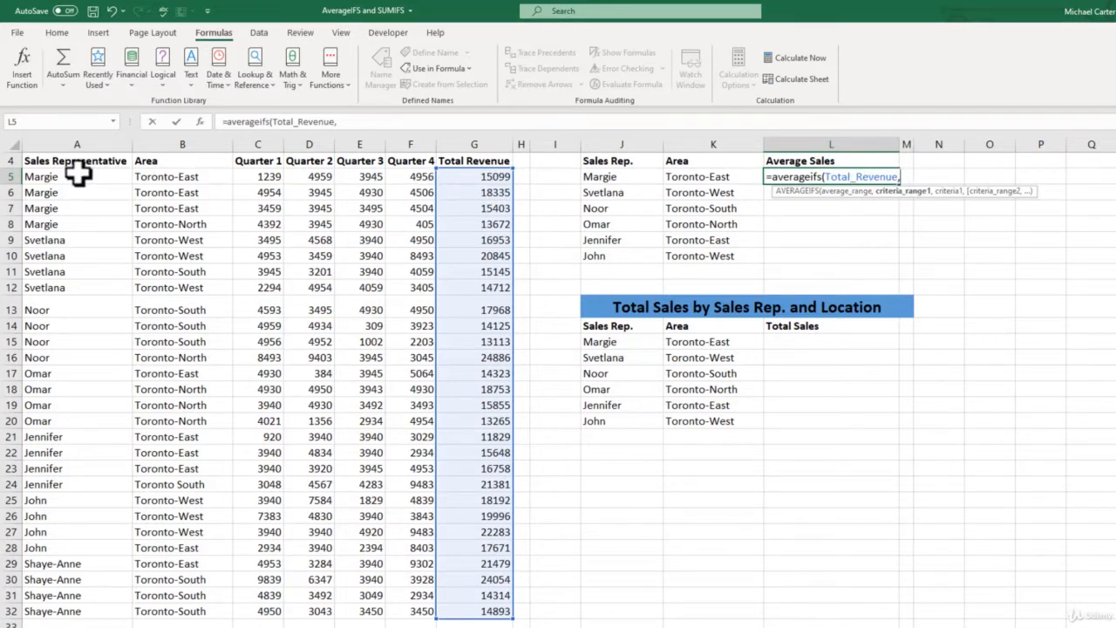
Step: Add the first condition to the AVERAGEIFS formula: criteria range Sales_Representative (A5:A32) with criterion J5
left_click_drag(77, 174, 75, 606)
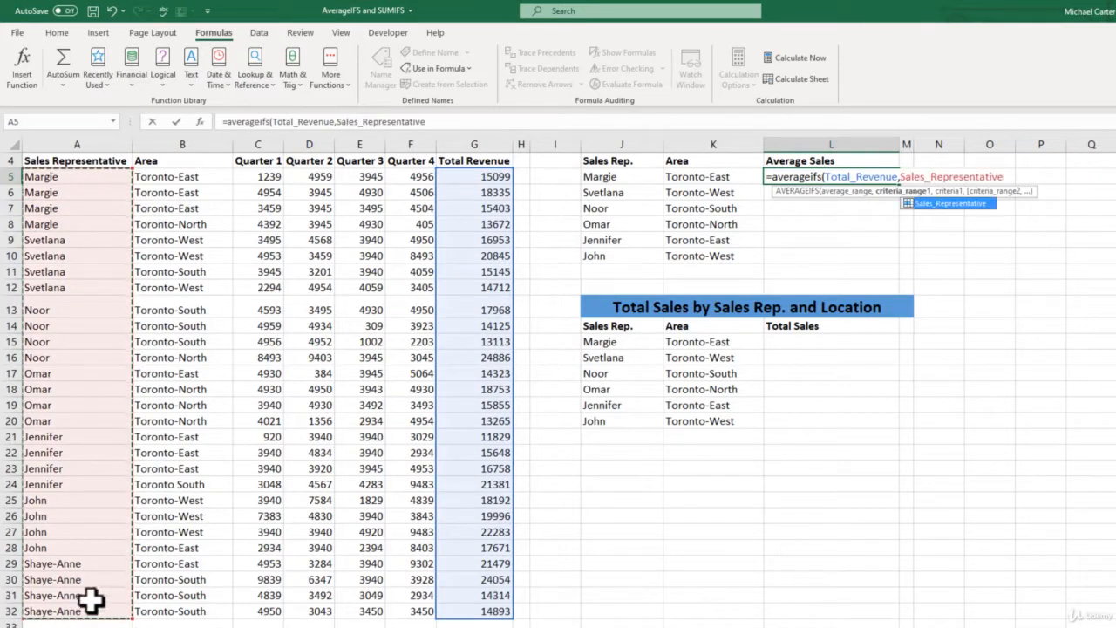
double_click(948, 203)
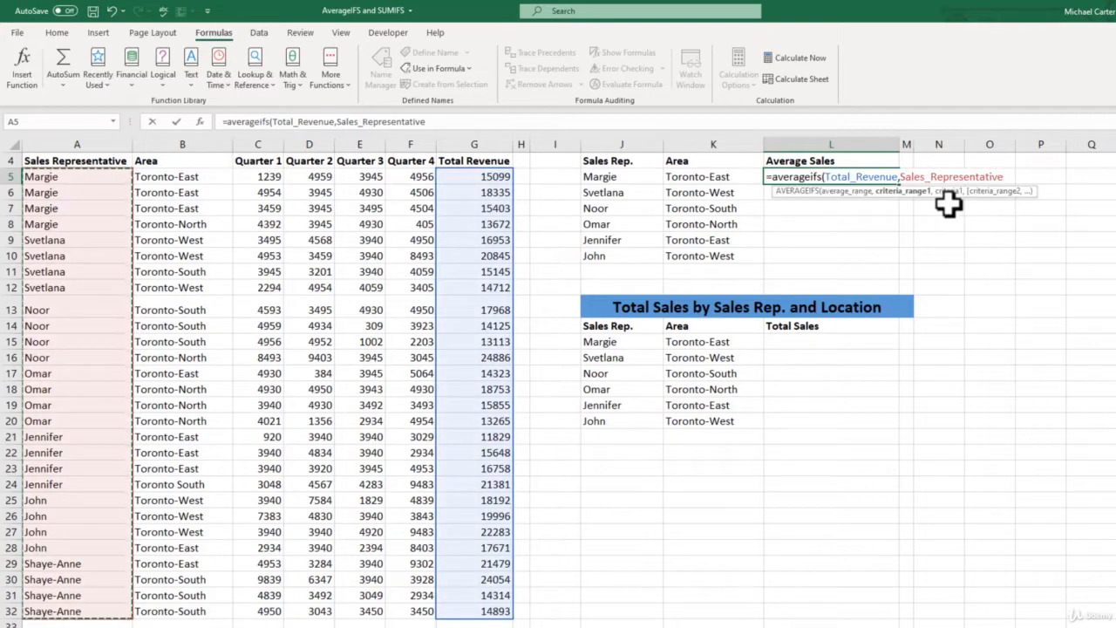
type(",")
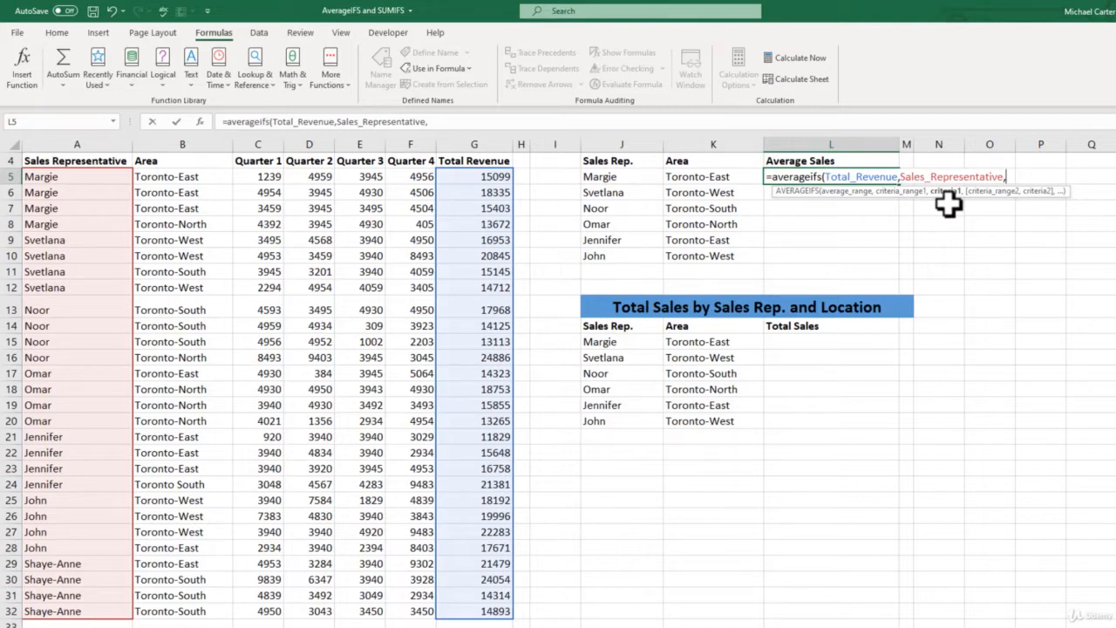
left_click(615, 177)
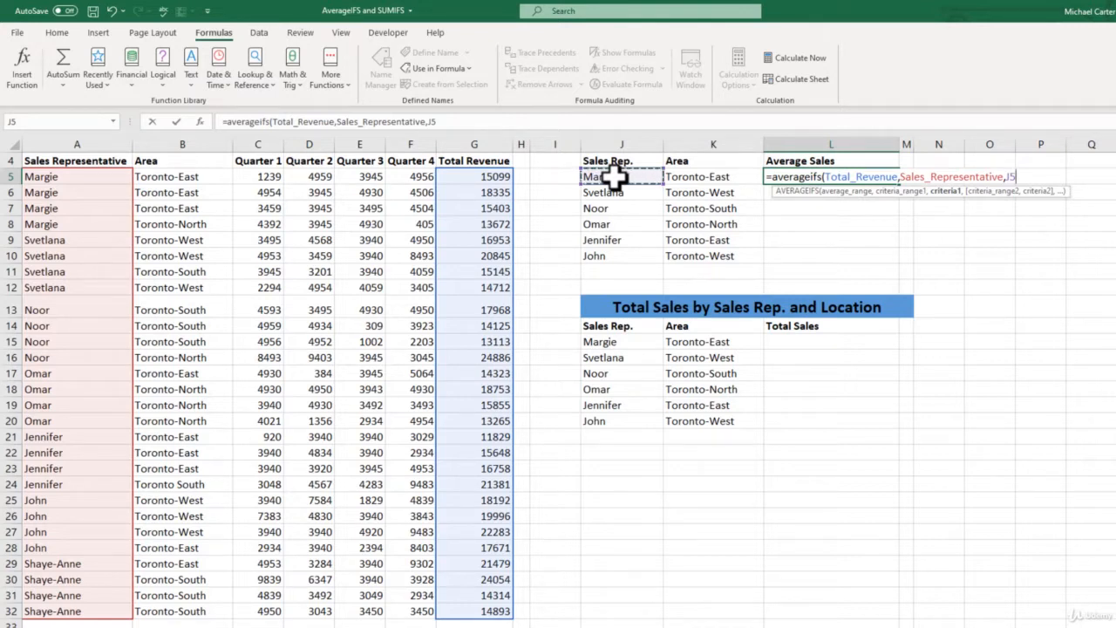
type(",")
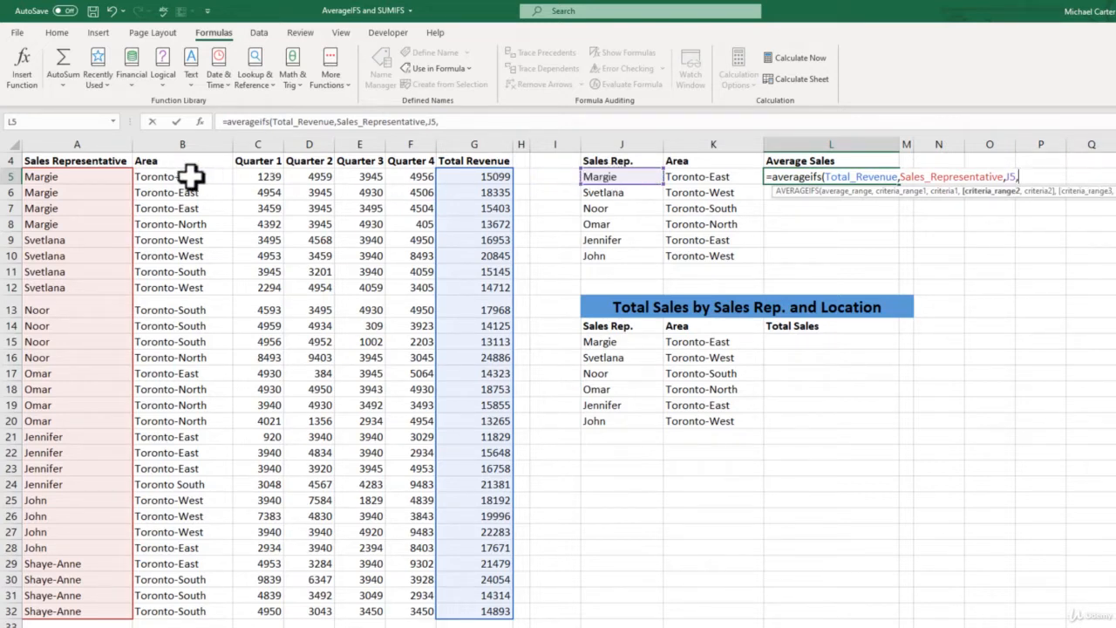
Step: Add the second condition, criteria range Area (B5:B32) with criterion K5, and complete the AVERAGEIFS formula
left_click_drag(179, 177, 189, 608)
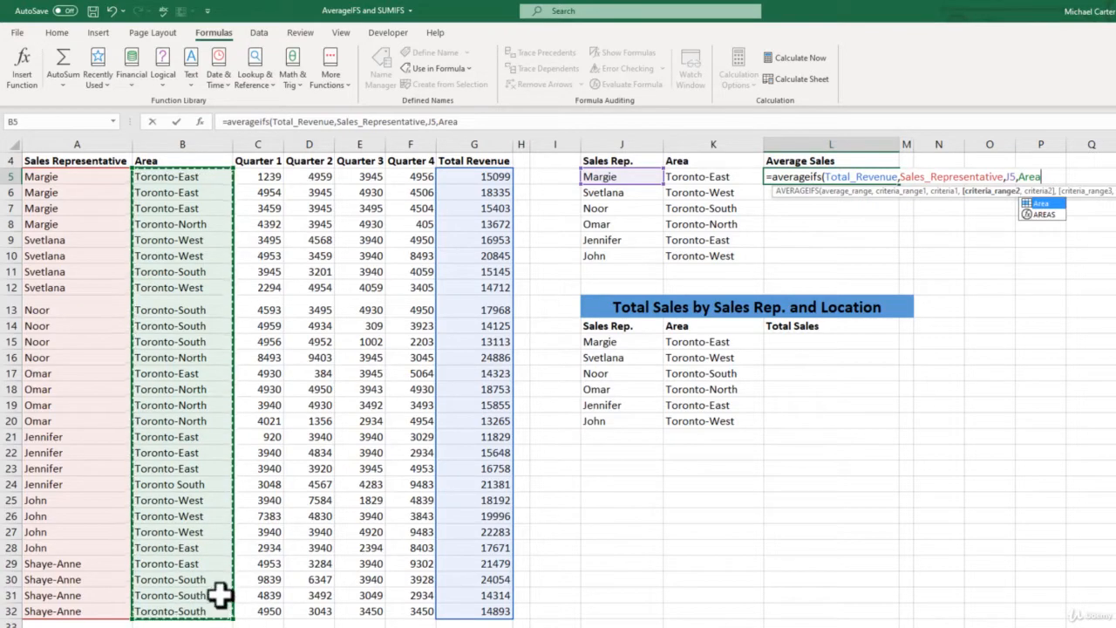
double_click(1043, 203)
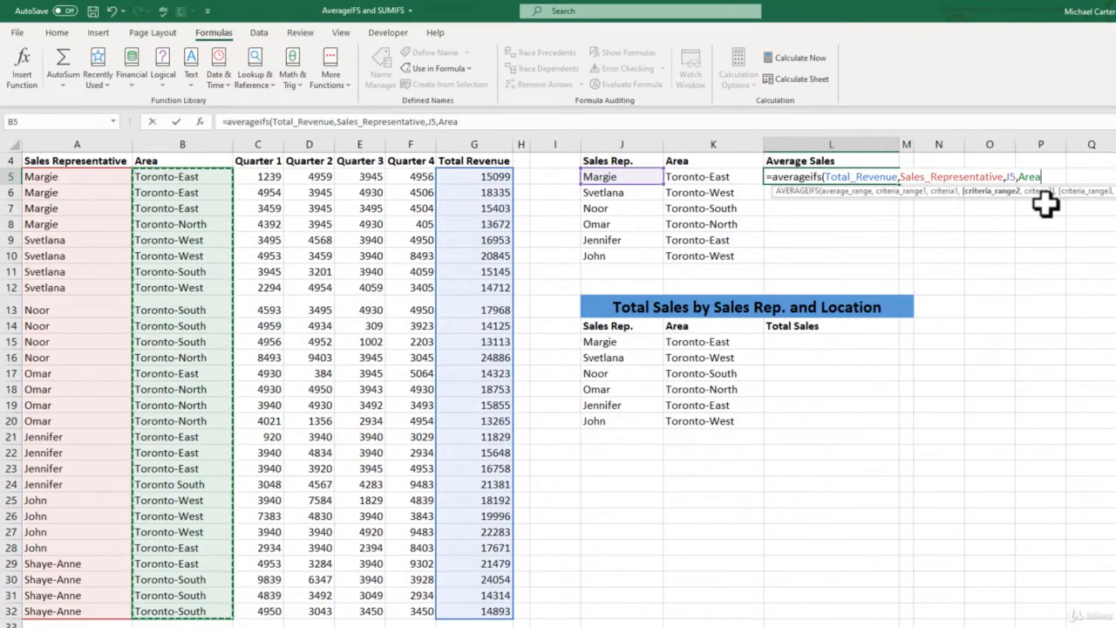
type(",")
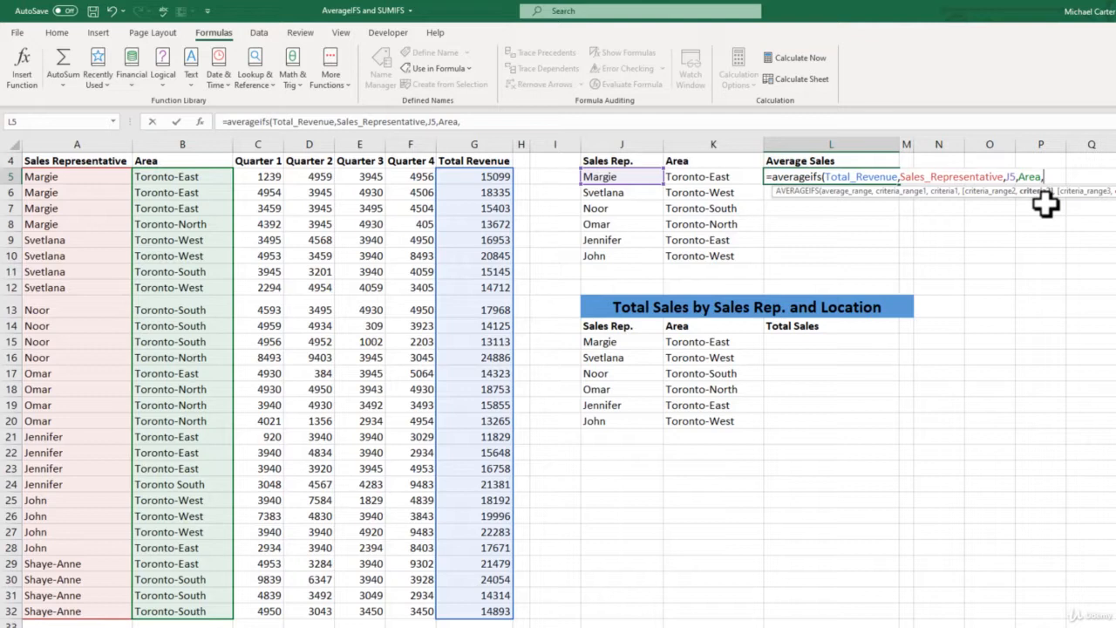
left_click(708, 176)
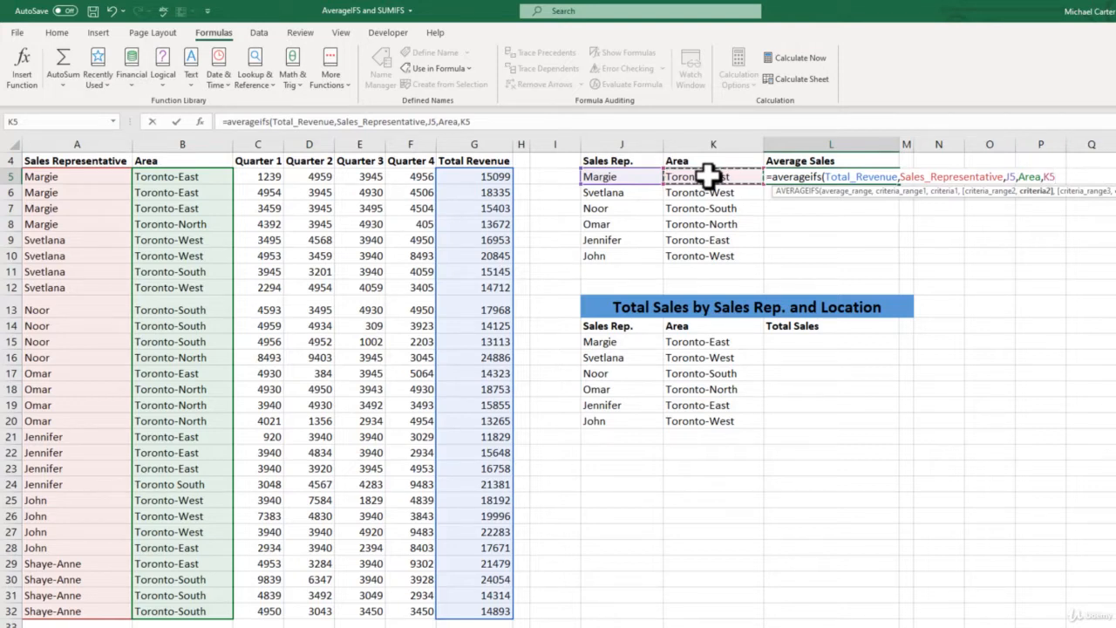
type(")")
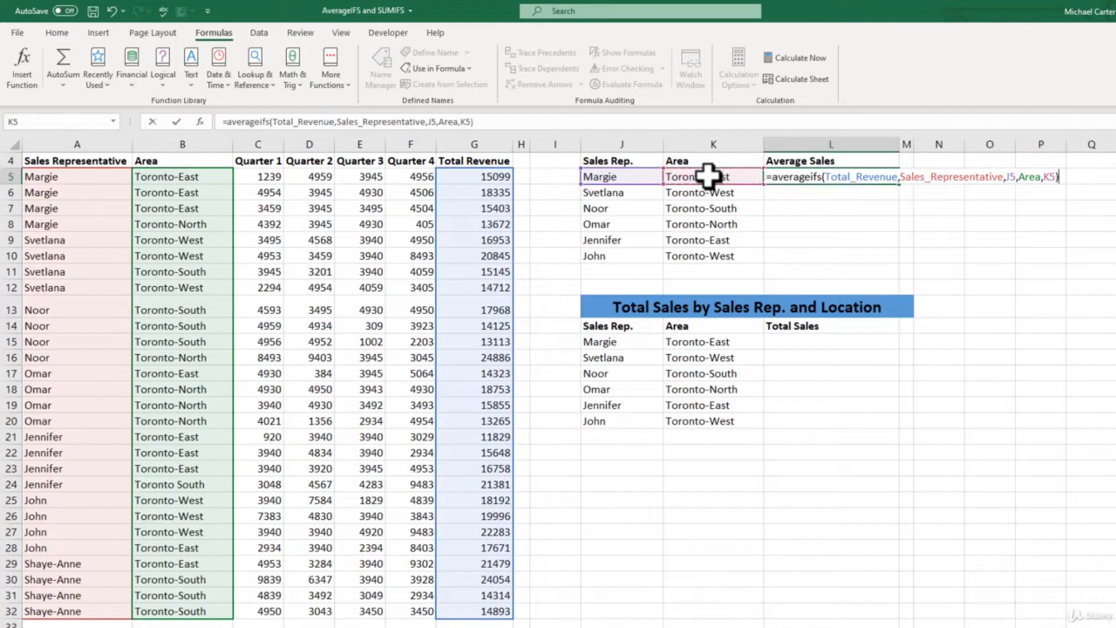
key("Return")
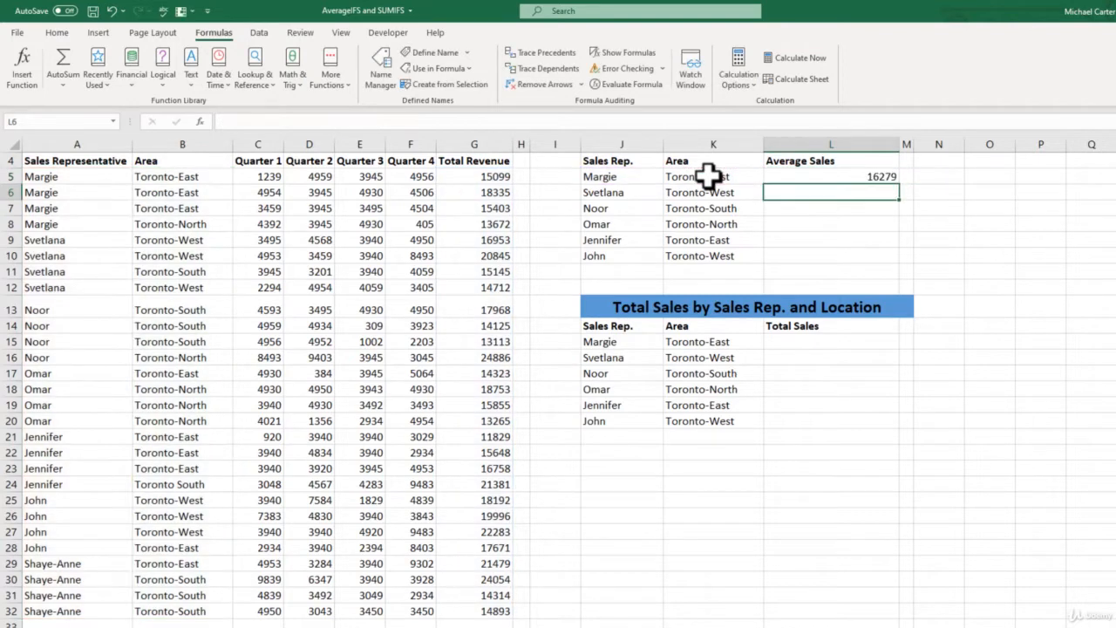
Step: Fill the AVERAGEIFS formula from L5 down to L10 for the remaining sales representatives
left_click(855, 176)
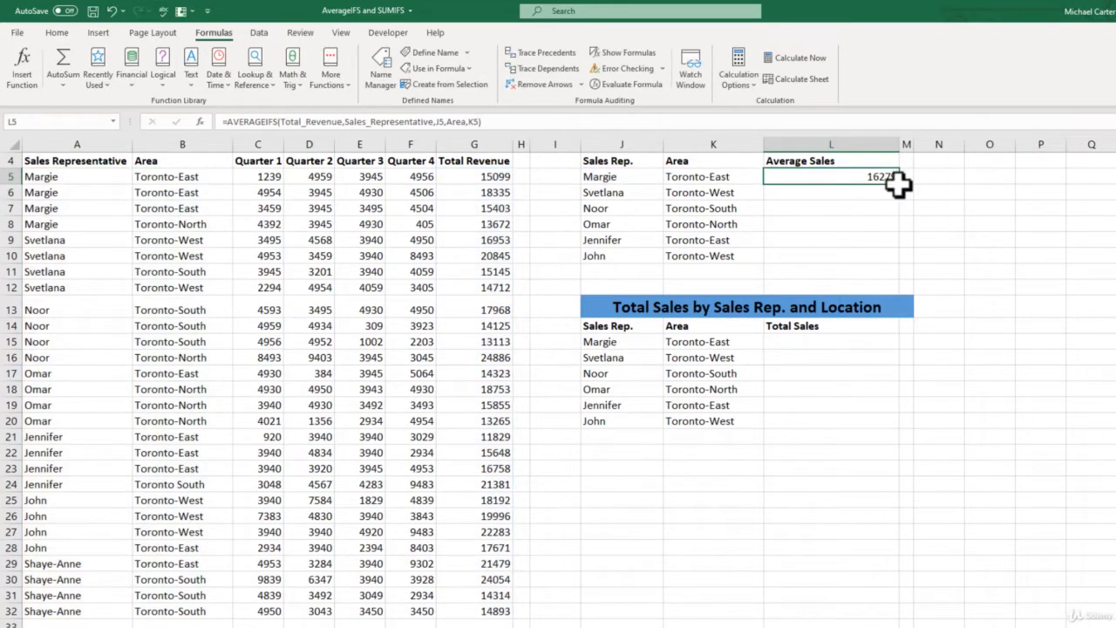
left_click_drag(902, 187, 900, 269)
scroll(898, 266, "up", 1)
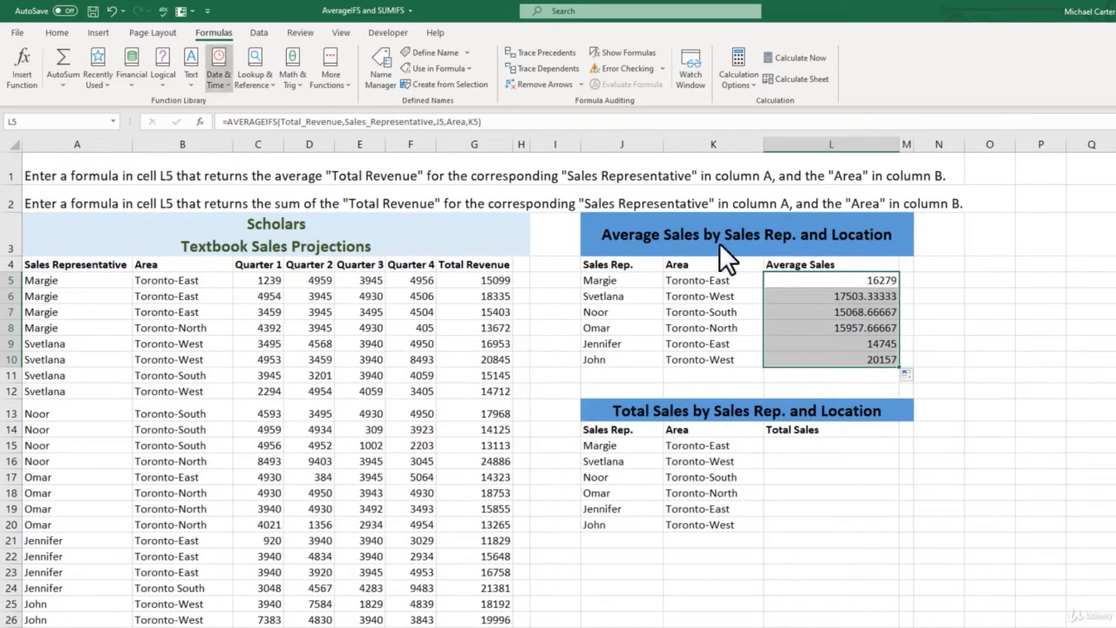
Step: Format the average sales in L5:L10 with the dollar Accounting format and two decimal places
left_click(59, 32)
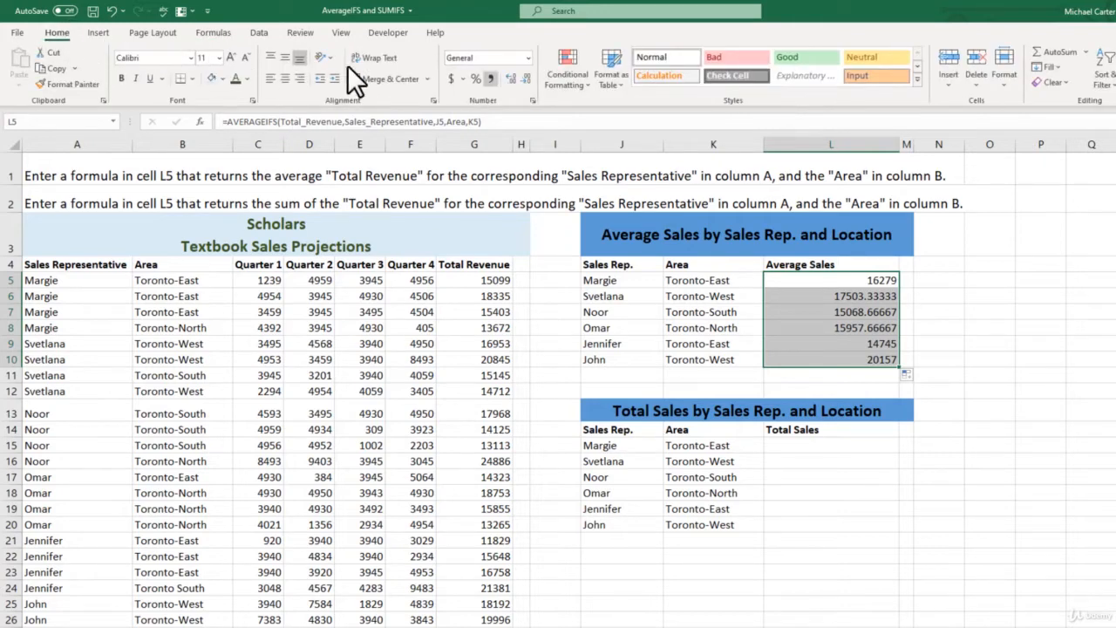
left_click(453, 78)
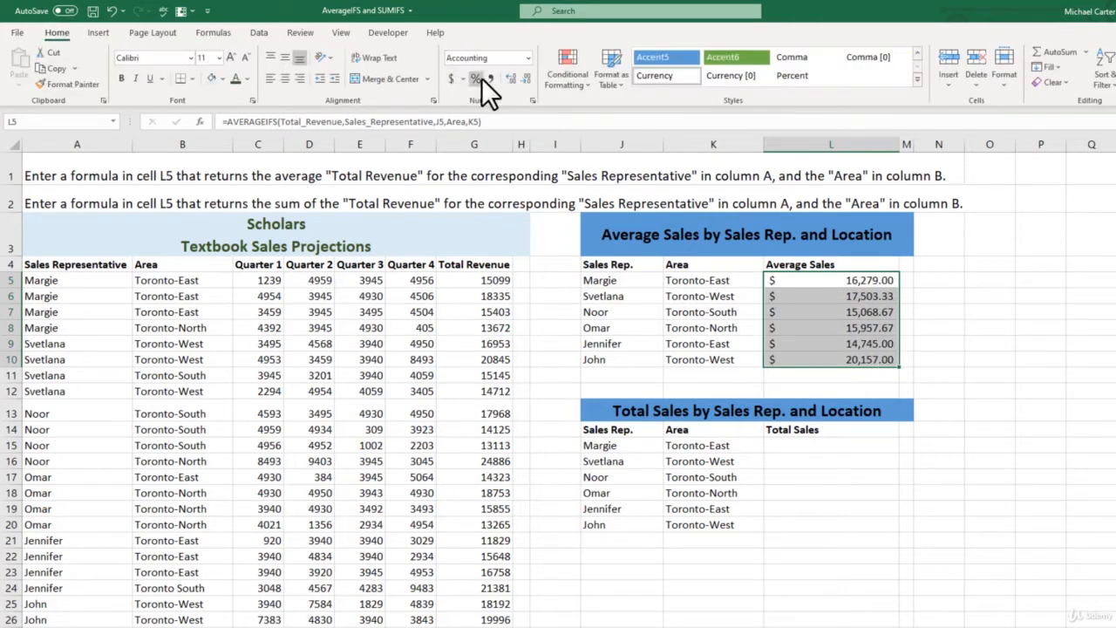
left_click(529, 78)
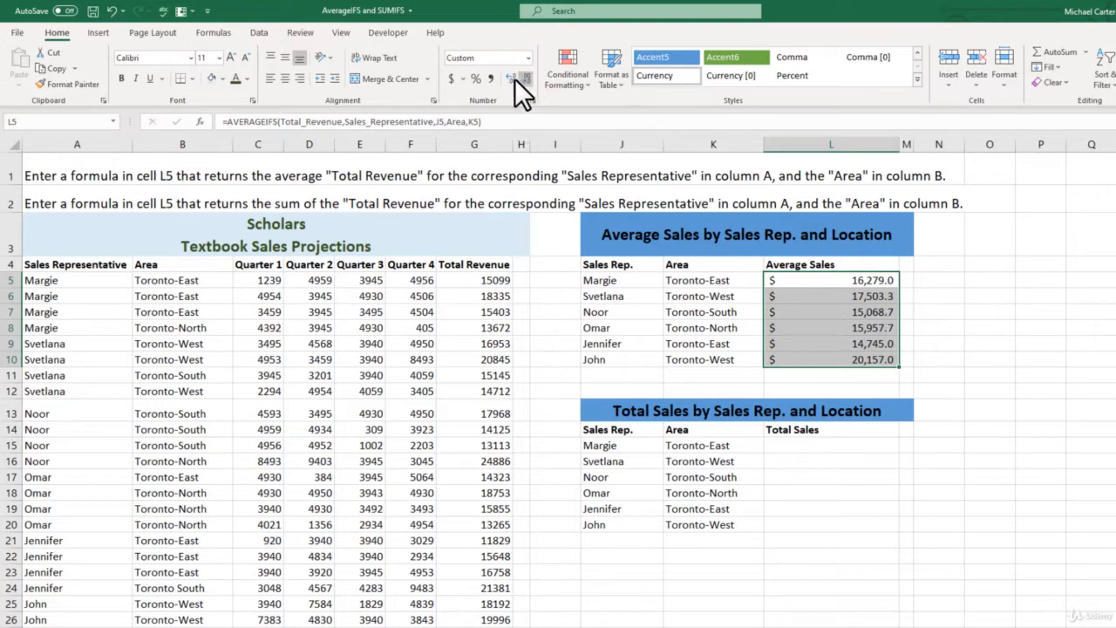
left_click(510, 79)
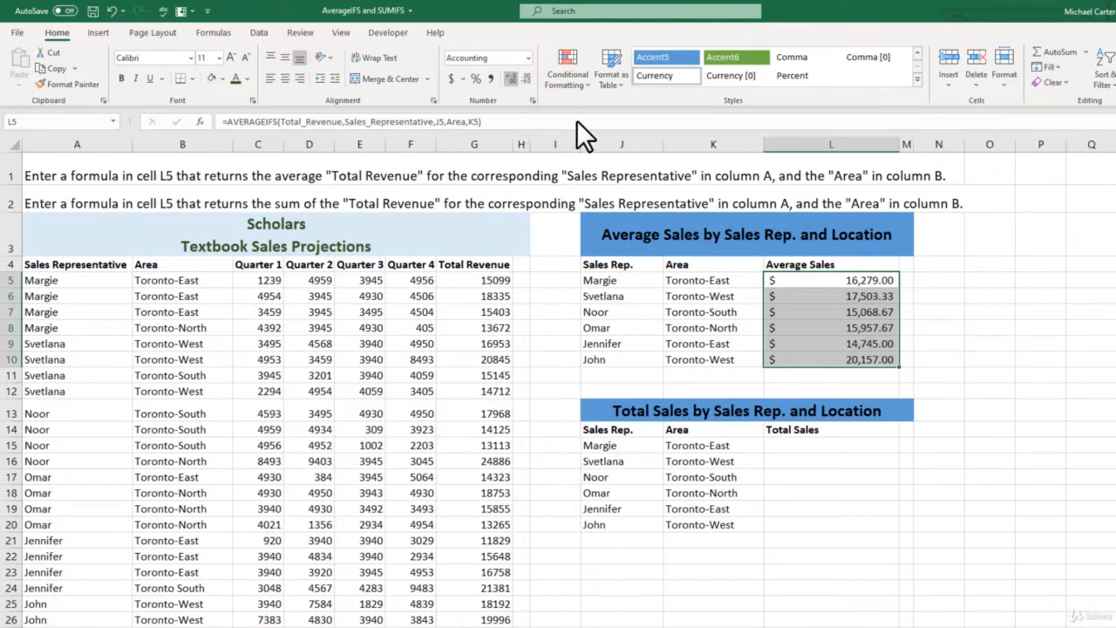
left_click(877, 309)
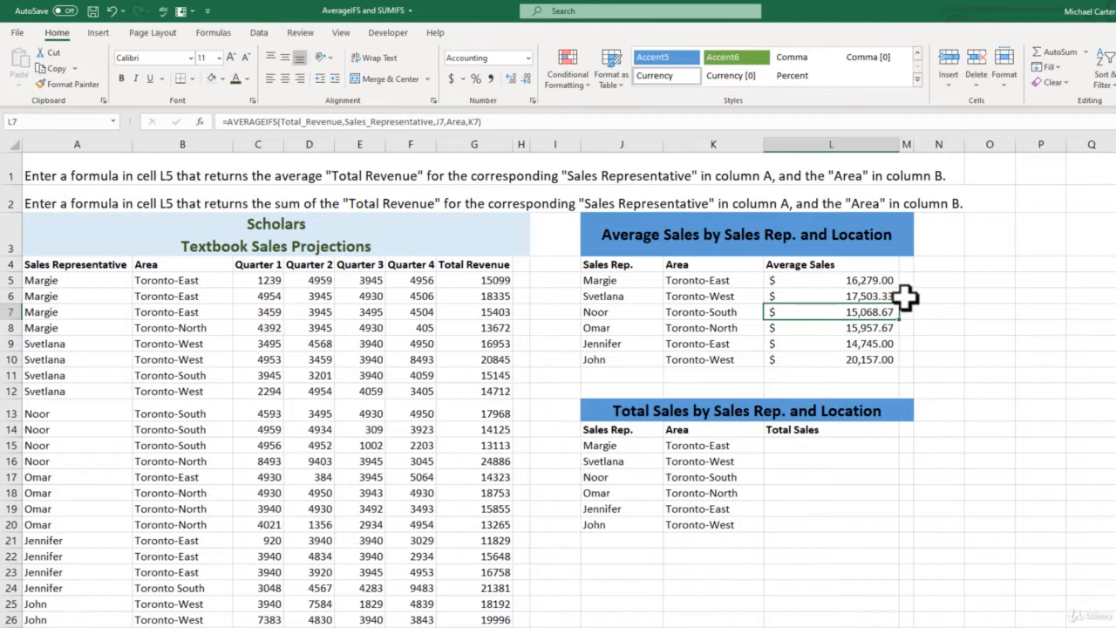
Step: Start a SUMIFS formula in cell L15 using the Function Arguments dialog, with Total_Revenue (G5:G32) as the sum range
left_click(829, 445)
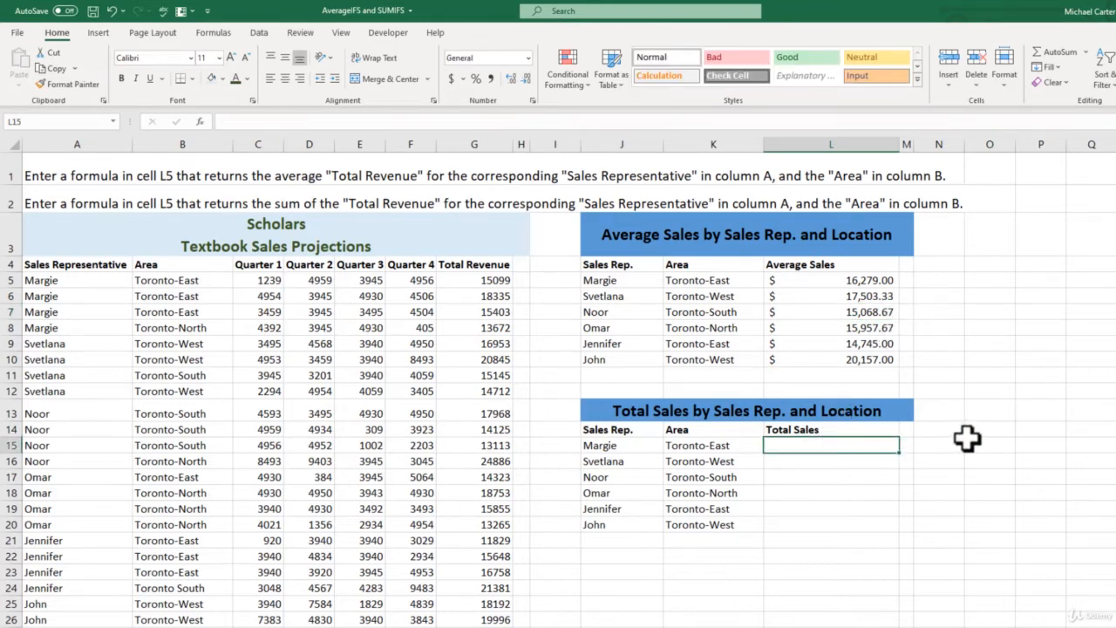
type("=")
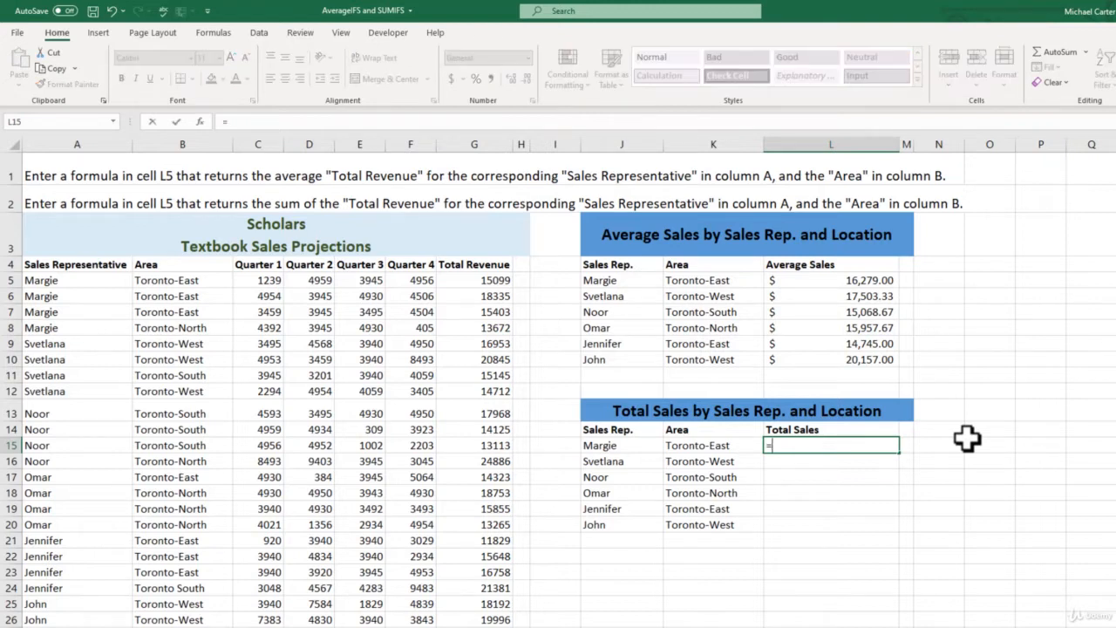
type("su")
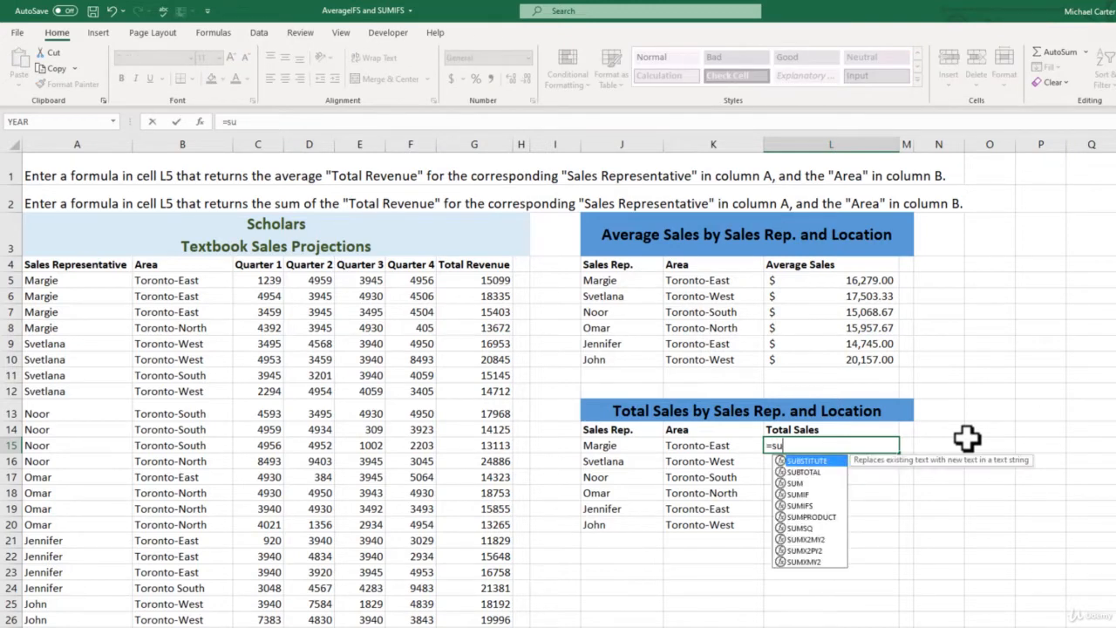
type("mifs(")
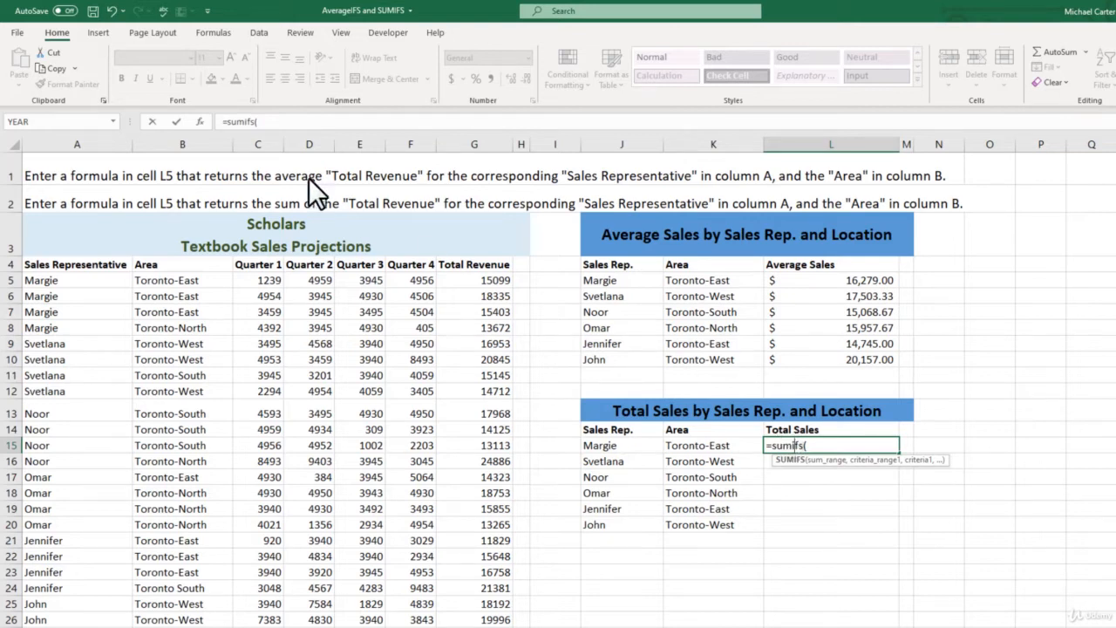
left_click(201, 121)
left_click_drag(992, 258, 1000, 295)
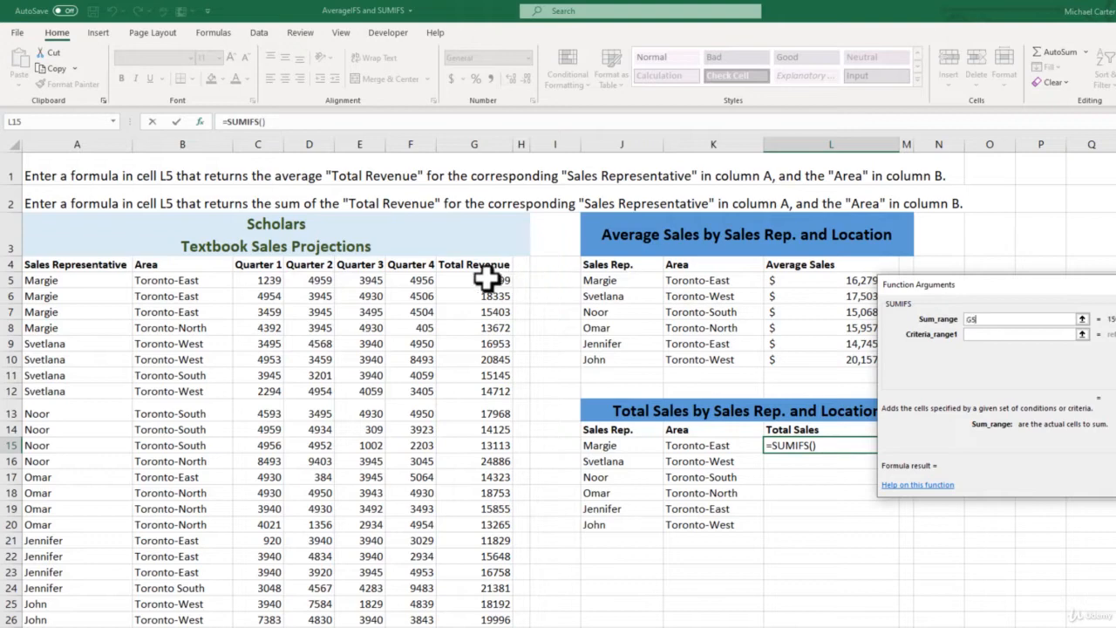
left_click_drag(485, 276, 482, 611)
Step: Set the first SUMIFS condition to criteria range Sales_Representative (A5:A32) with criterion J15
left_click(1009, 335)
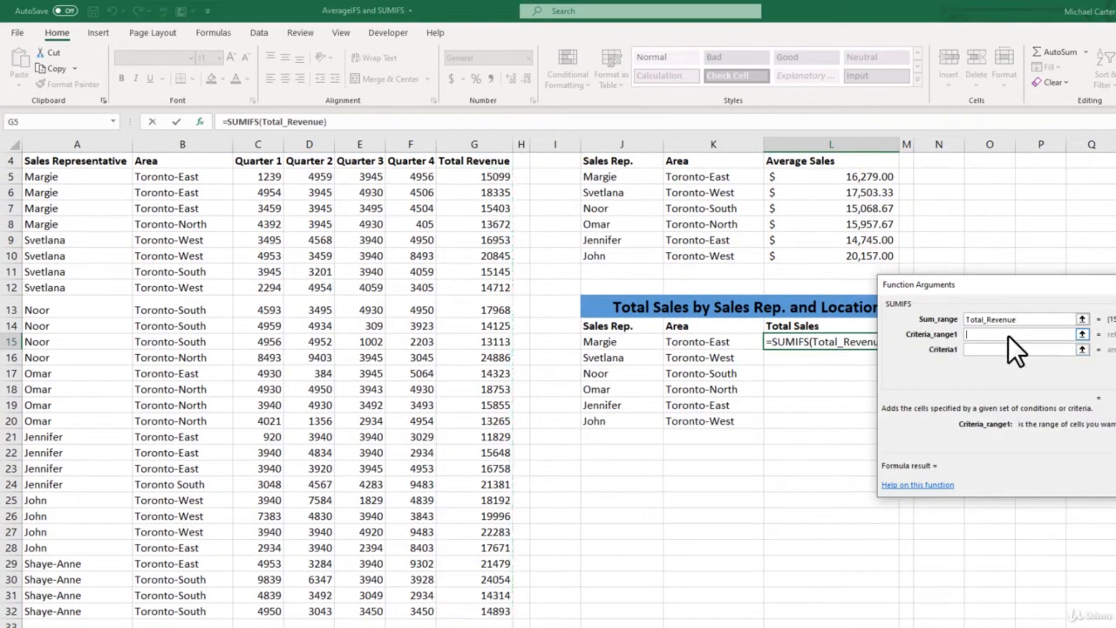
left_click_drag(49, 179, 69, 608)
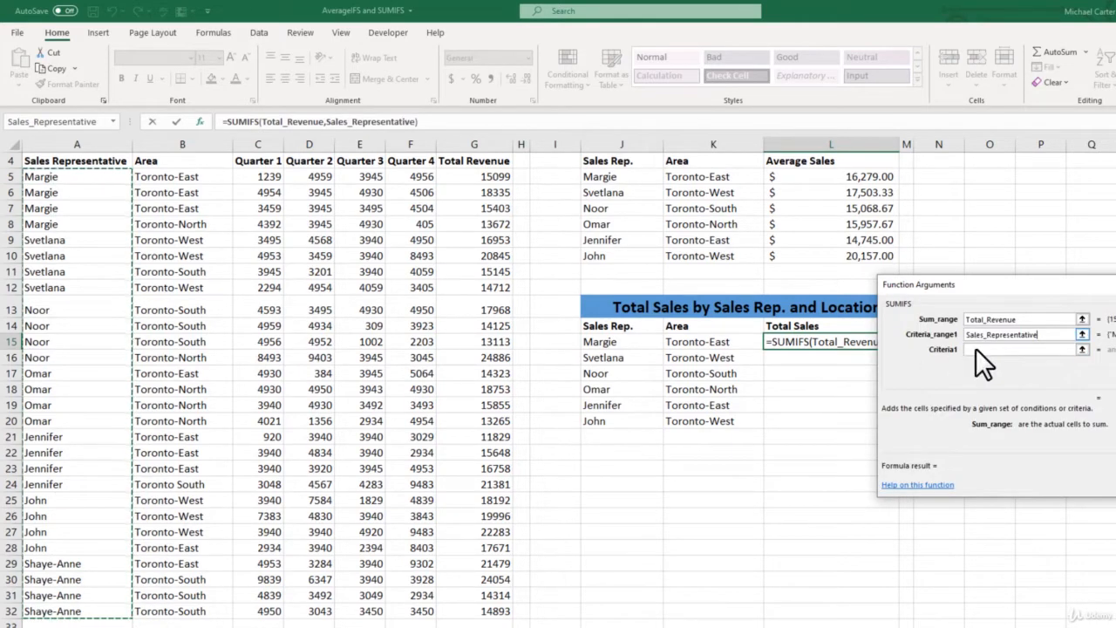
left_click(982, 350)
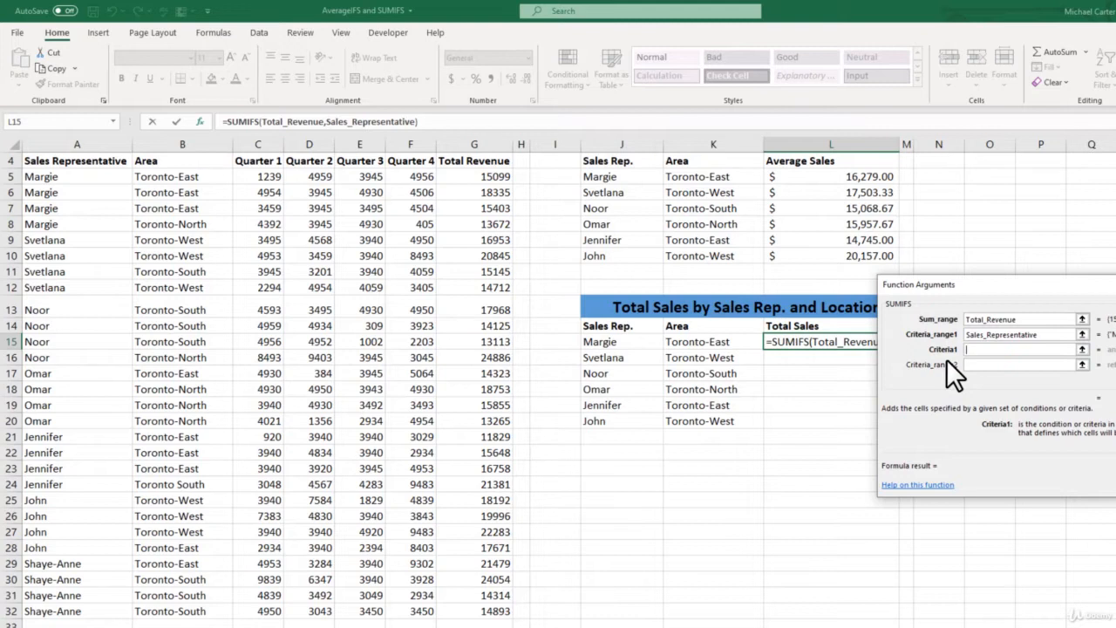
left_click(623, 341)
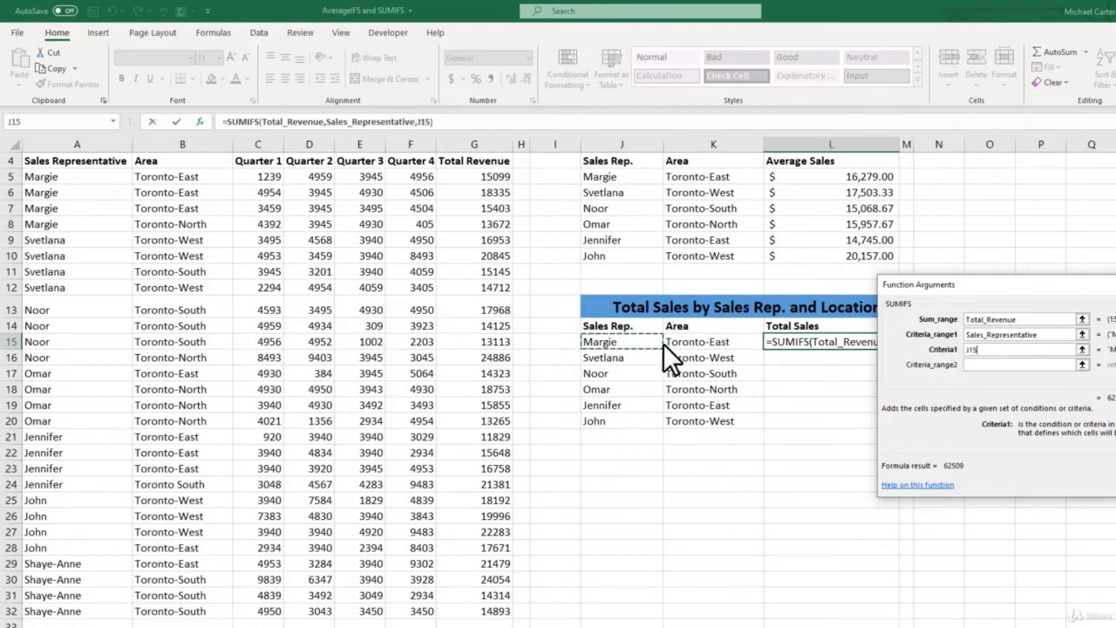
Step: Set the second SUMIFS condition to criteria range Area (B5:B32) with criterion K15, and enter the completed formula in L15
left_click(990, 364)
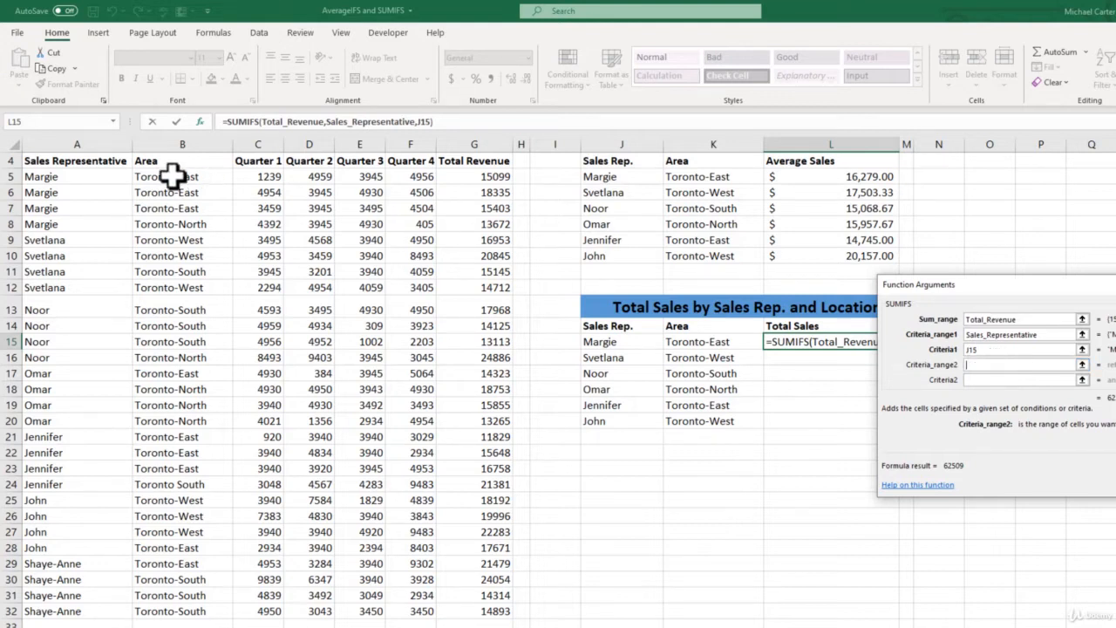
left_click_drag(173, 176, 186, 610)
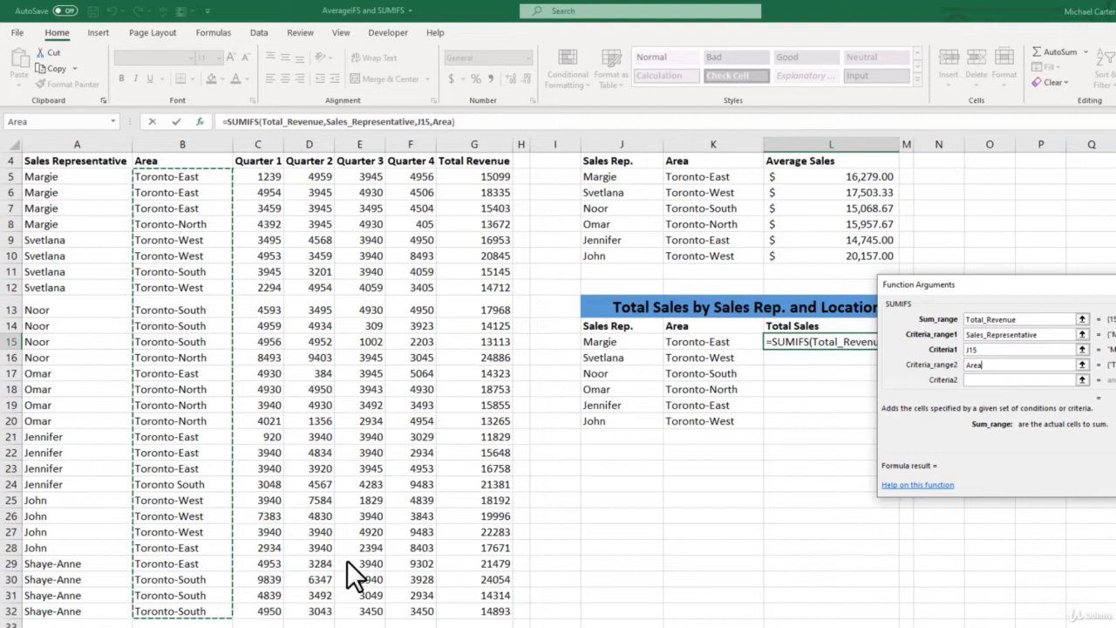
left_click(977, 380)
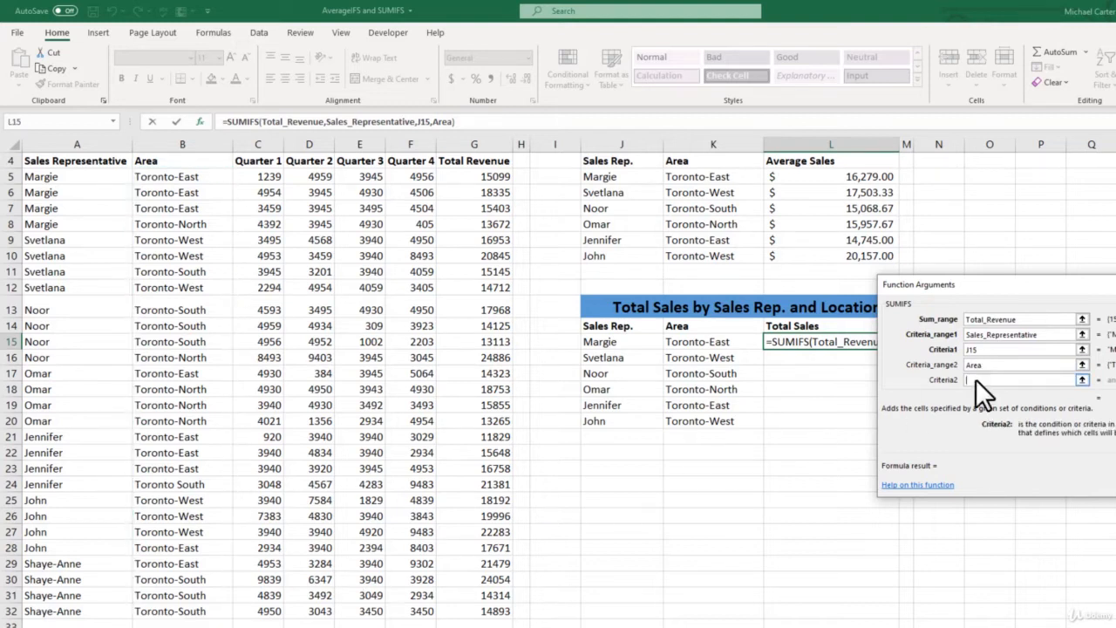
left_click(698, 342)
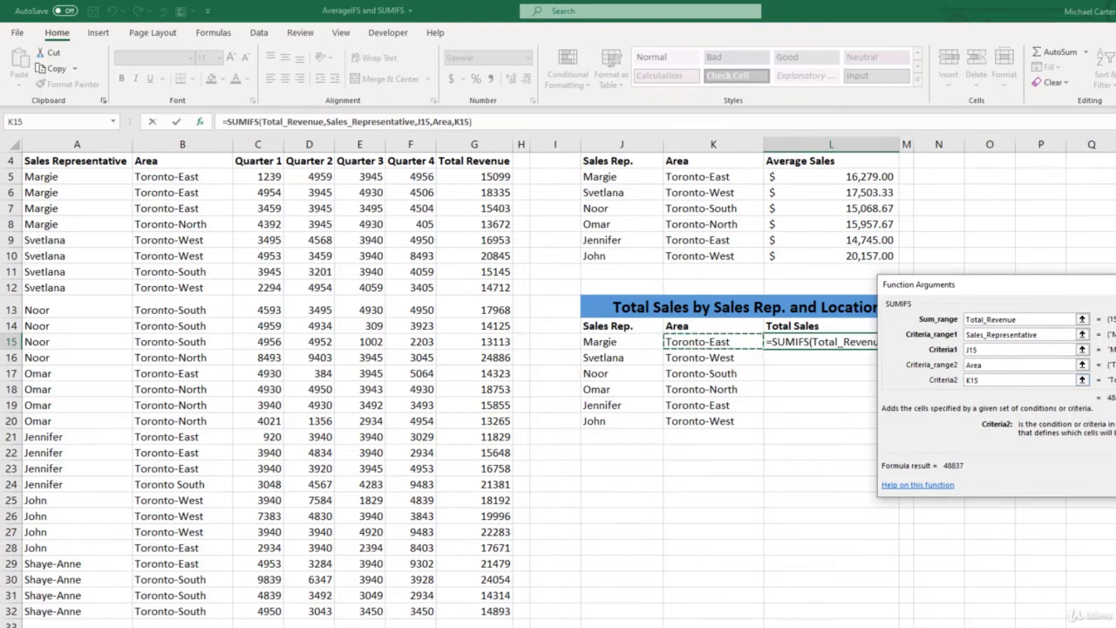
mouse_move(1100, 292)
left_mouse_down()
mouse_move(1023, 284)
mouse_move(1096, 299)
left_mouse_up()
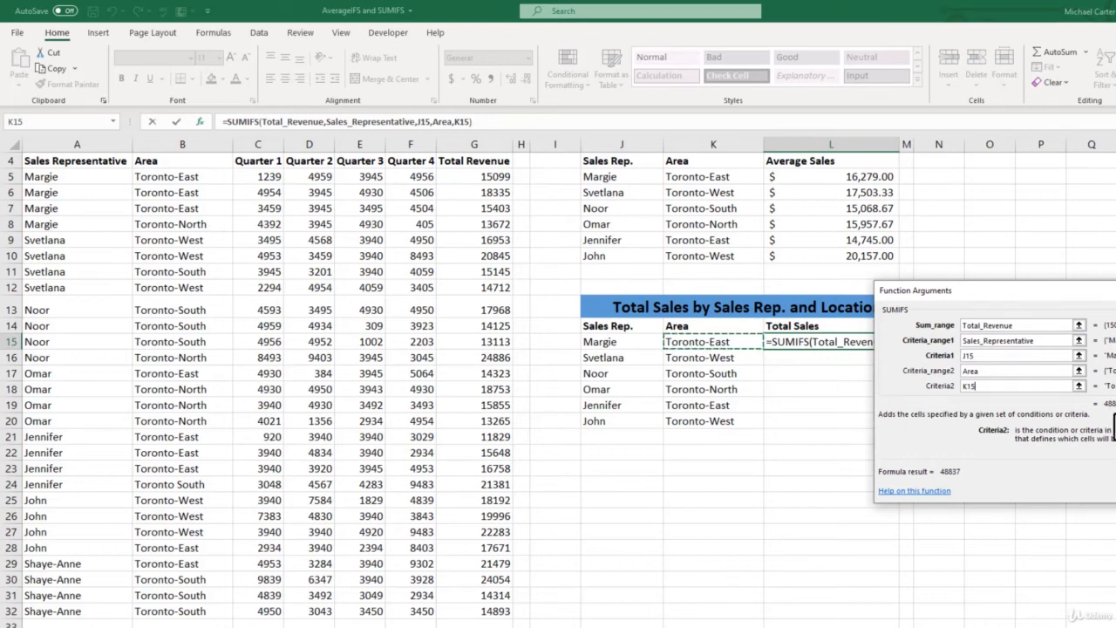
key("Return")
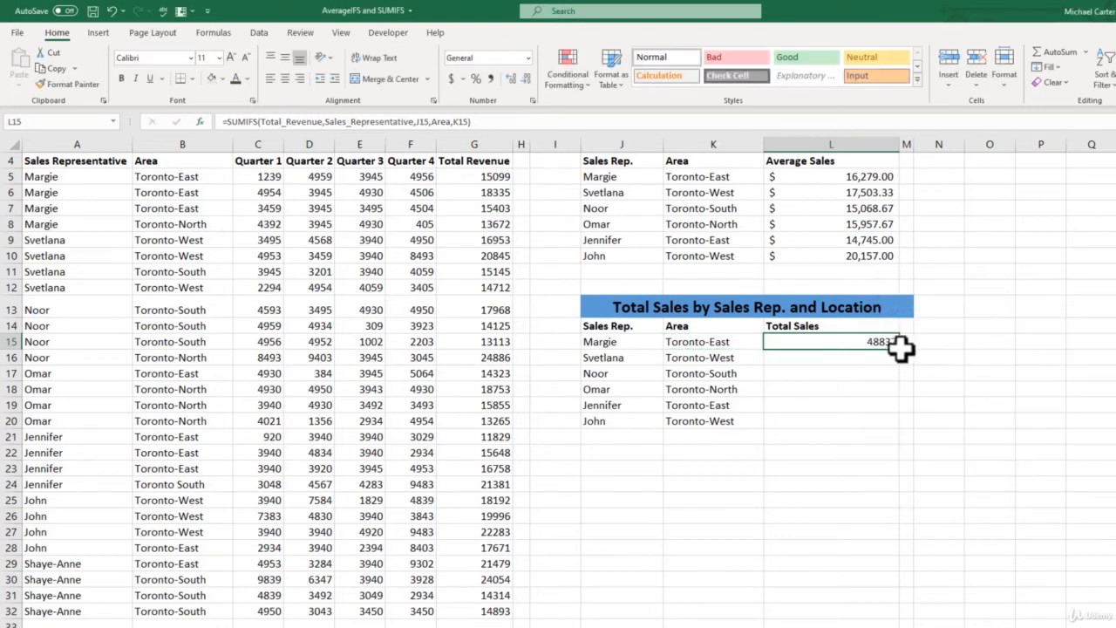
Step: Fill the SUMIFS formula from L15 down to L20 and format the total sales with the dollar Accounting format
left_click_drag(901, 351, 907, 428)
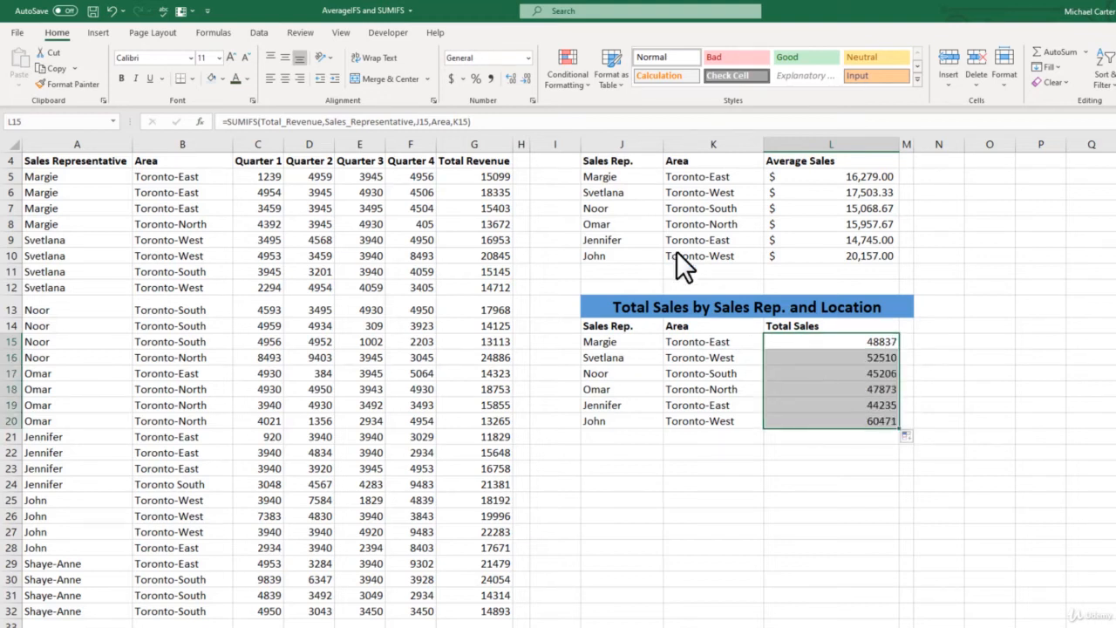
left_click(450, 78)
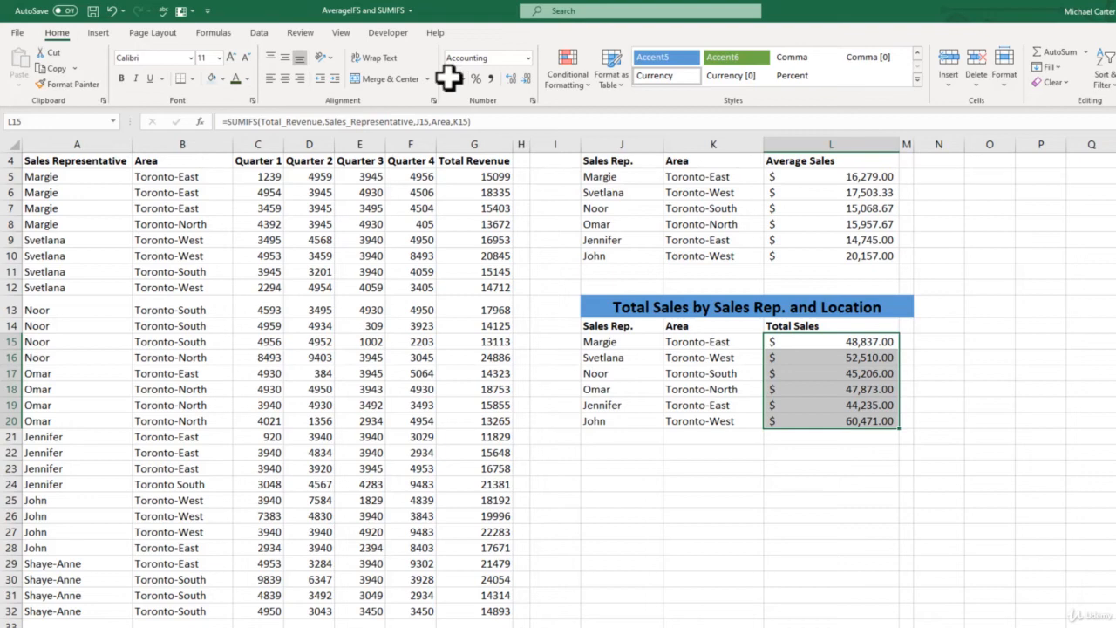
left_click(850, 451)
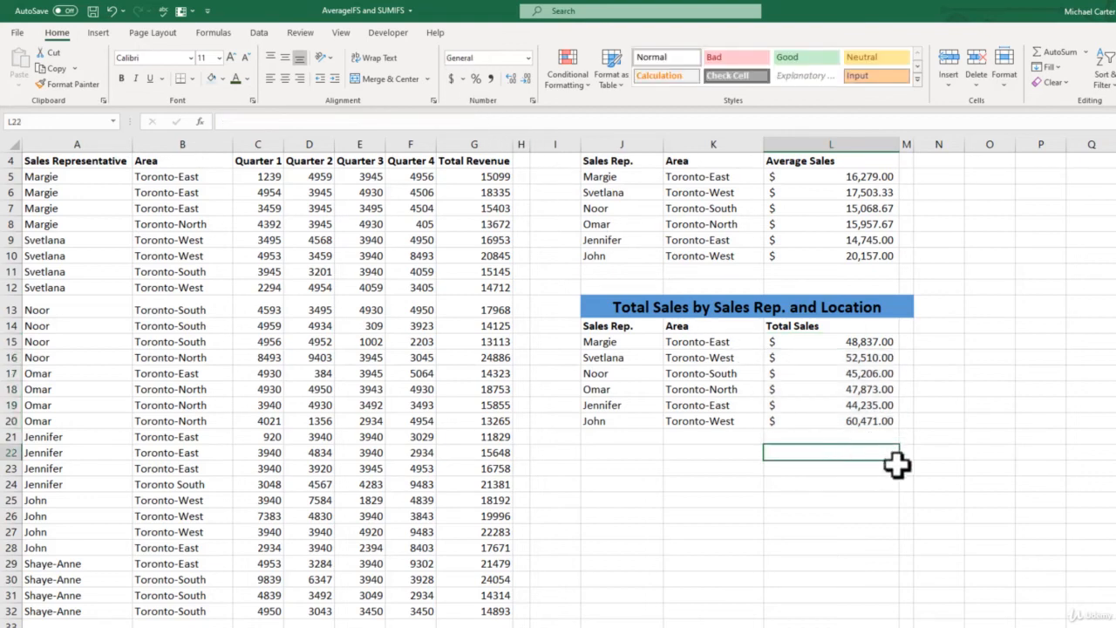
scroll(959, 482, "up", 1)
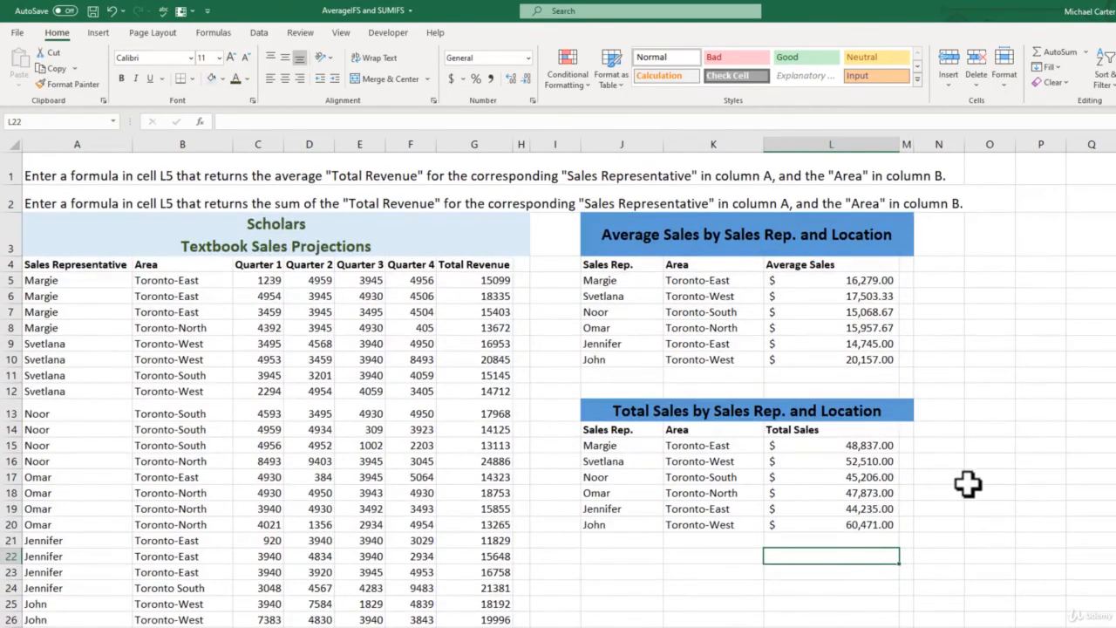